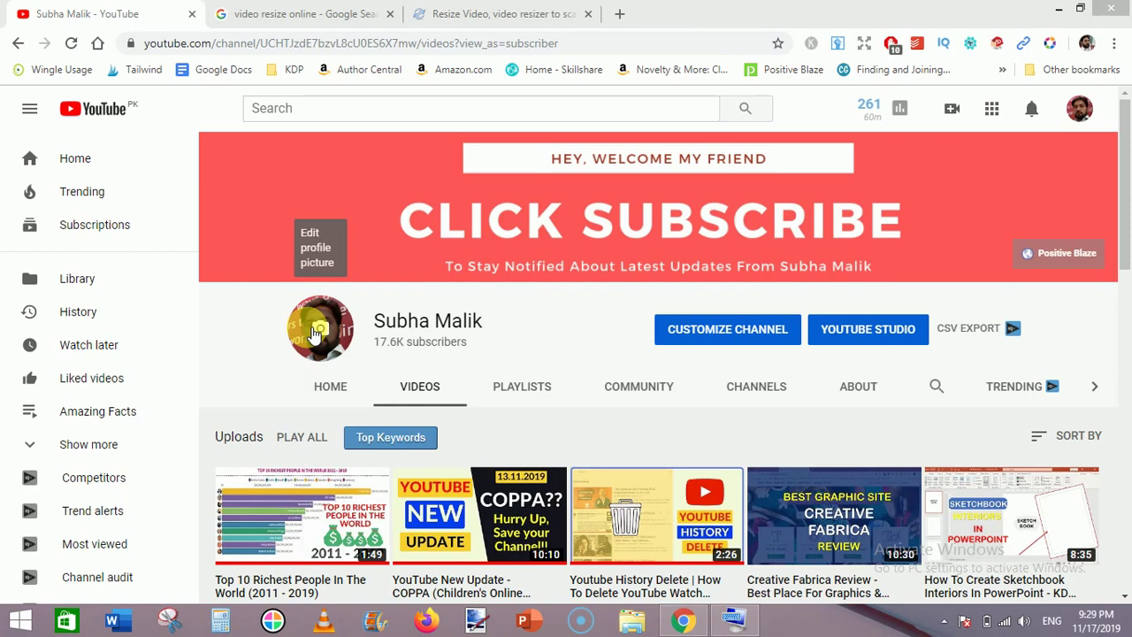
Switch to the 'video resize online - Google Search' tab
{"action": "left_click", "coordinate": [279, 11]}
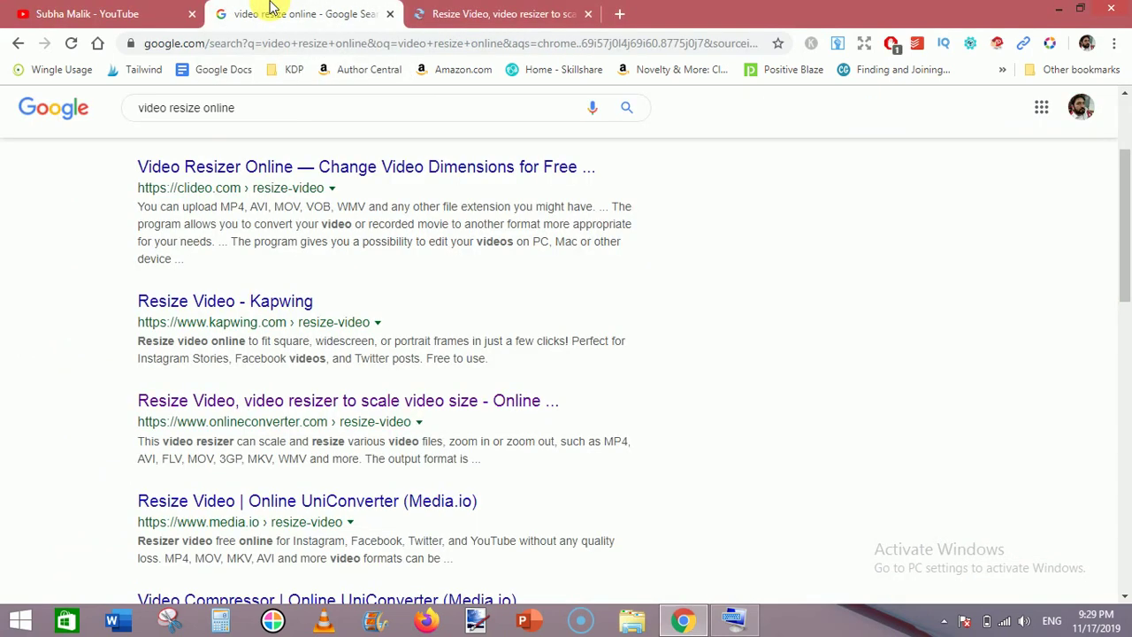
Play the desktop ScreenCapture recording maximized in Windows Media Player, then close the player
{"action": "left_click", "coordinate": [1060, 10]}
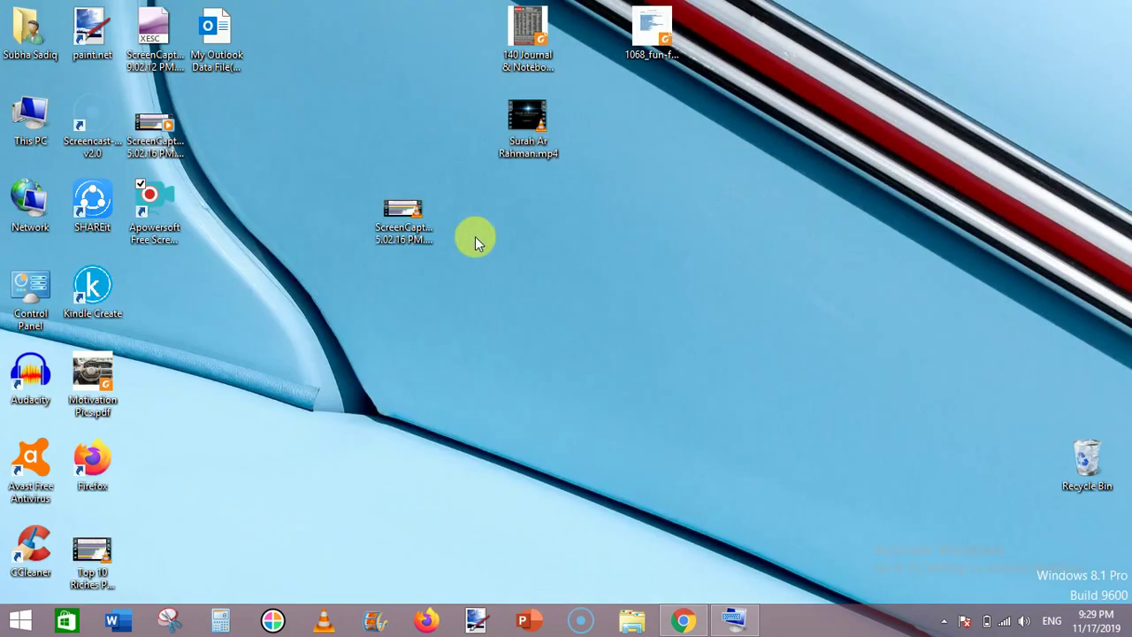
{"action": "right_click", "coordinate": [164, 139]}
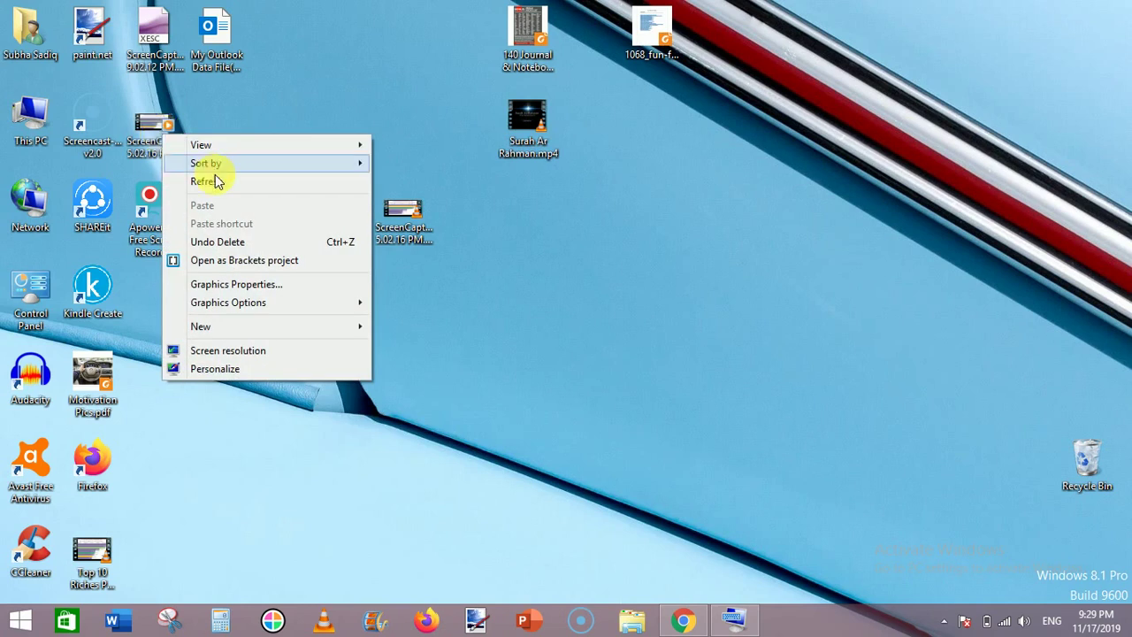
{"action": "left_click", "coordinate": [157, 126]}
{"action": "right_click", "coordinate": [151, 123]}
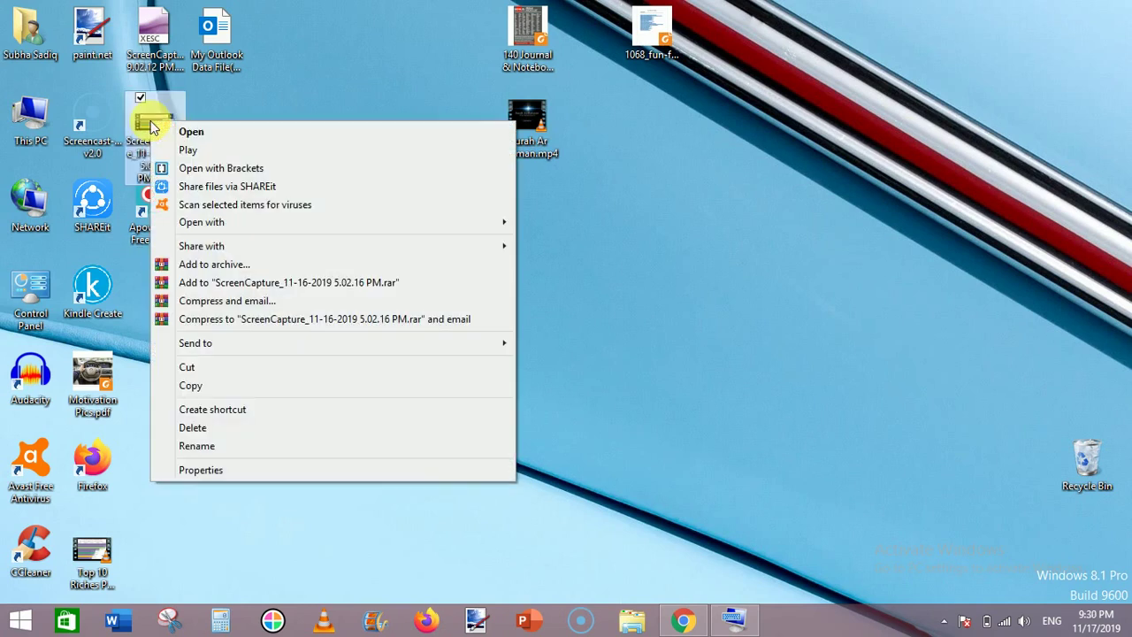
{"action": "left_click", "coordinate": [191, 134]}
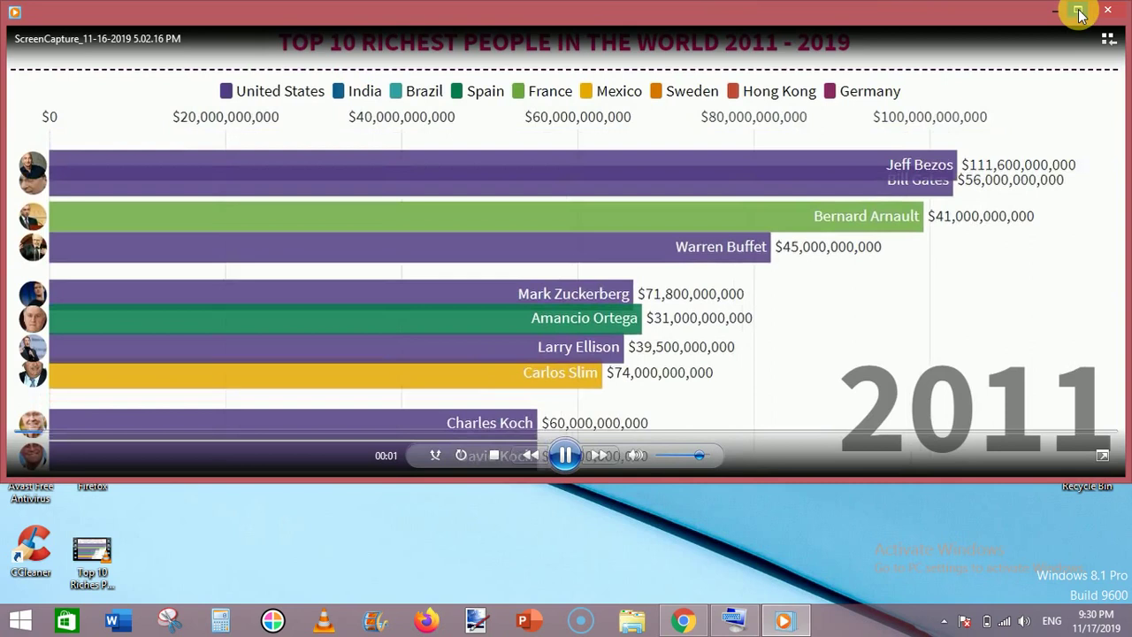
{"action": "left_click", "coordinate": [1077, 10]}
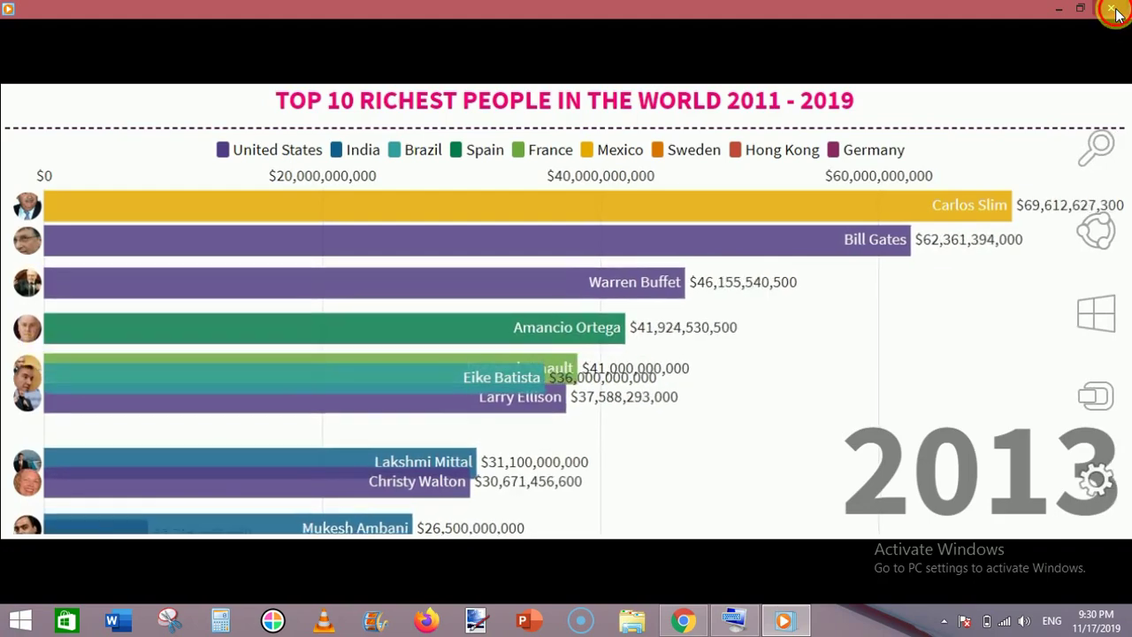
{"action": "left_click", "coordinate": [1116, 14]}
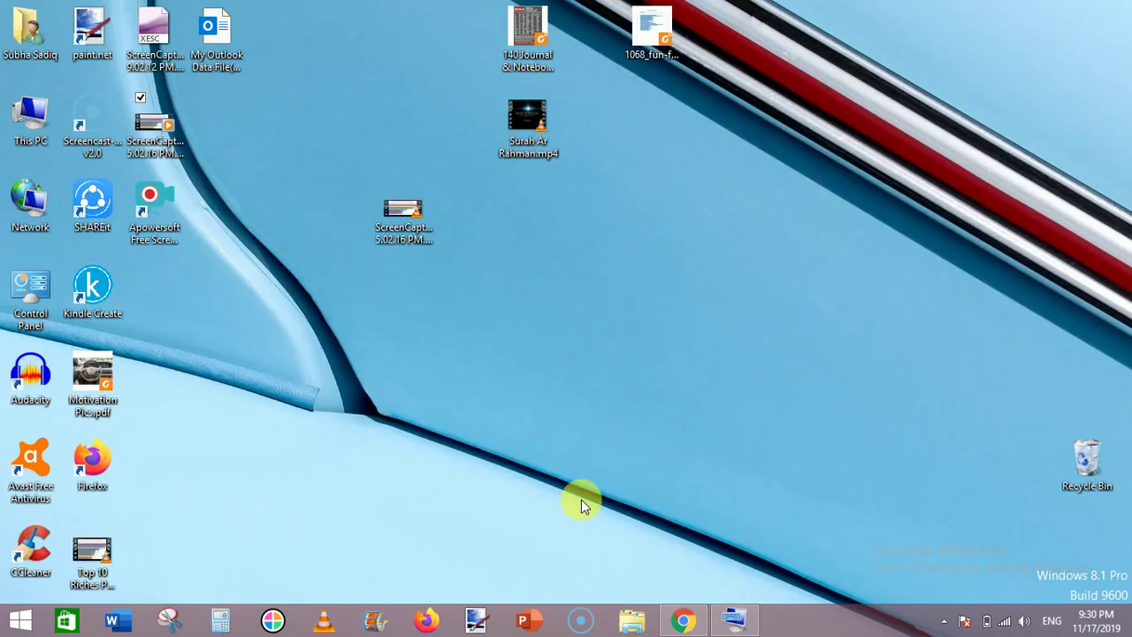
Open the onlineconverter.com Resize Video result from the search page in a new tab
{"action": "left_click", "coordinate": [679, 619]}
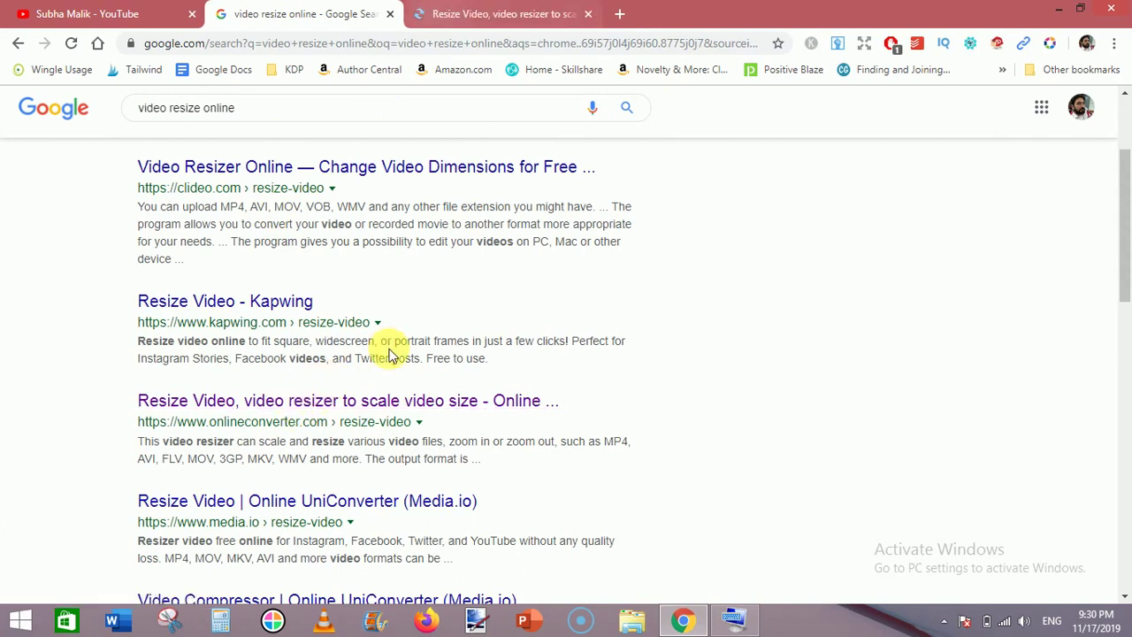
{"action": "right_click", "coordinate": [393, 407]}
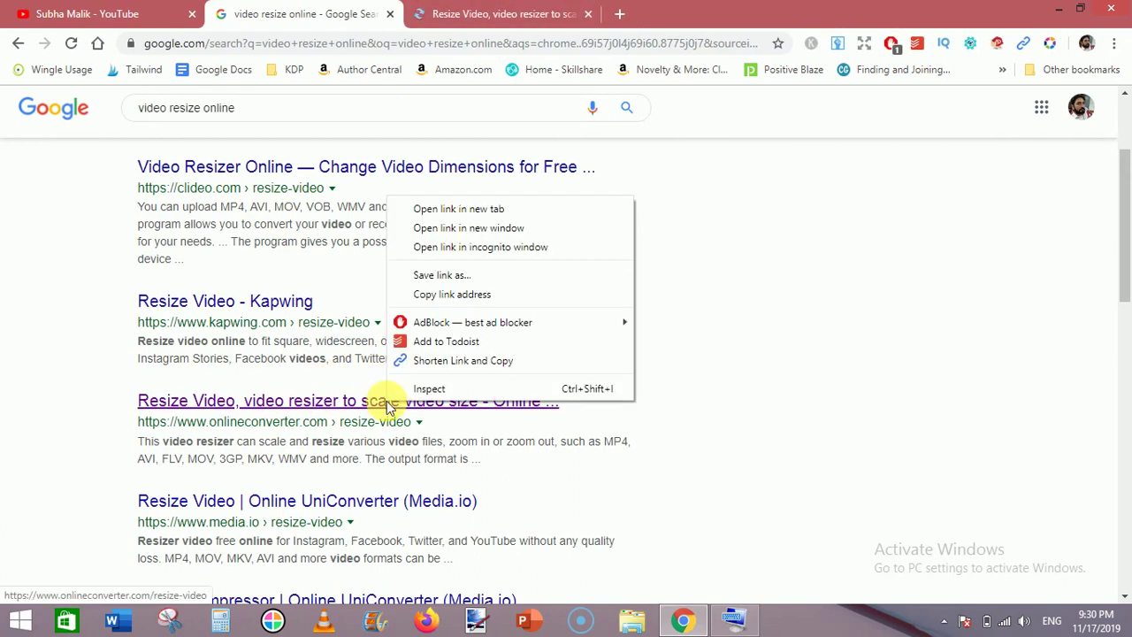
{"action": "left_click", "coordinate": [466, 208]}
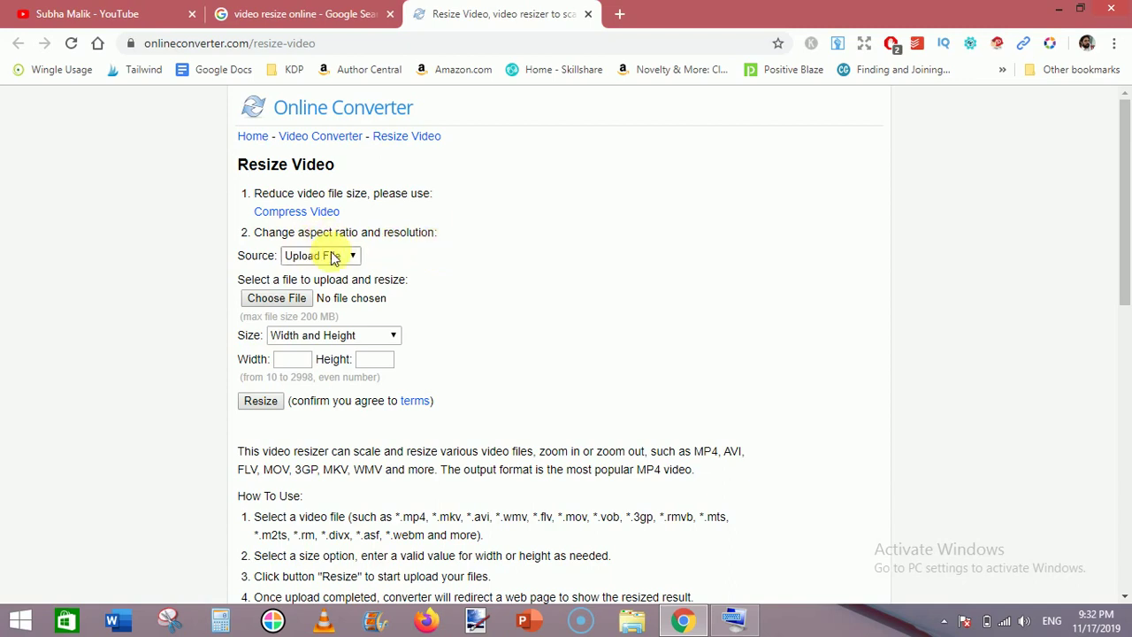
Choose the ScreenCapture .wmv file on the Desktop as the upload video
{"action": "left_click", "coordinate": [283, 301]}
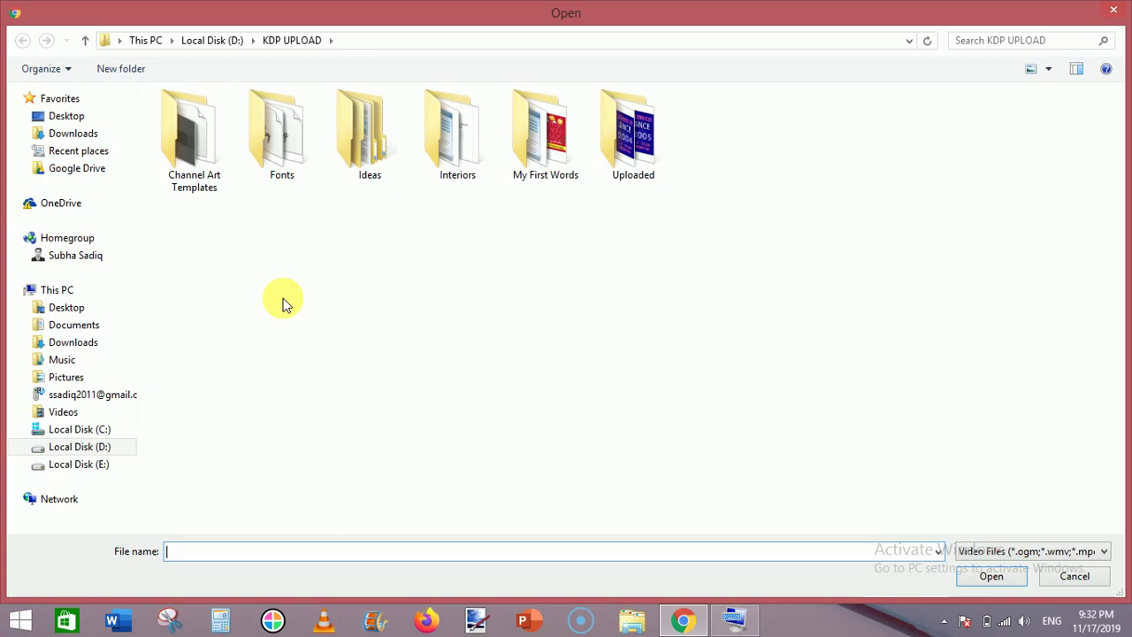
{"action": "left_click", "coordinate": [112, 119]}
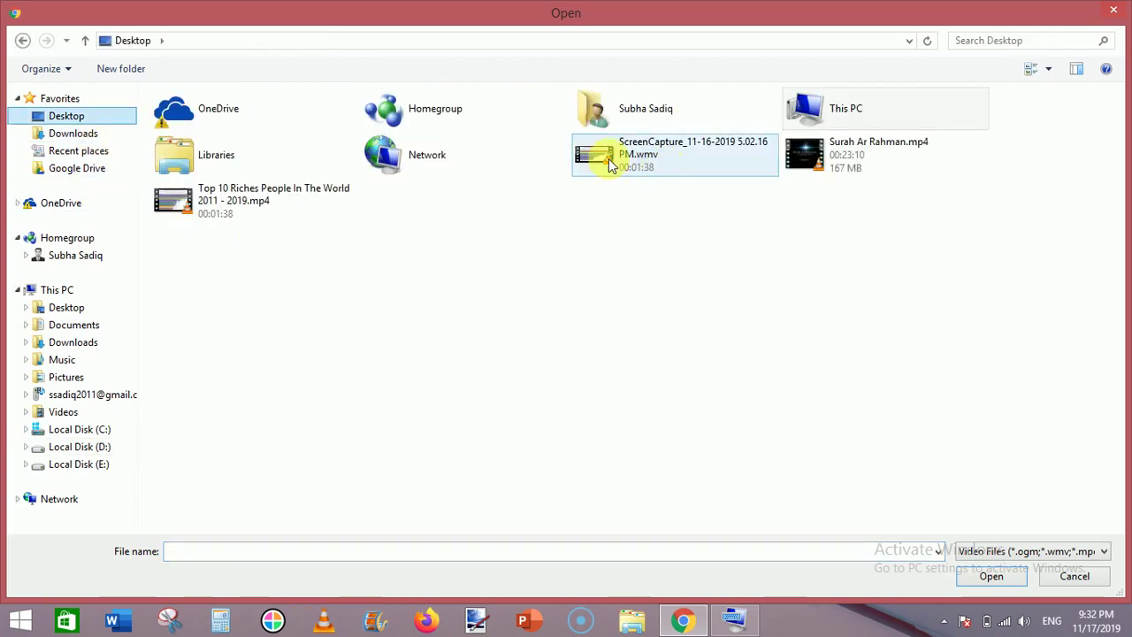
{"action": "left_click", "coordinate": [608, 155]}
{"action": "double_click", "coordinate": [609, 156]}
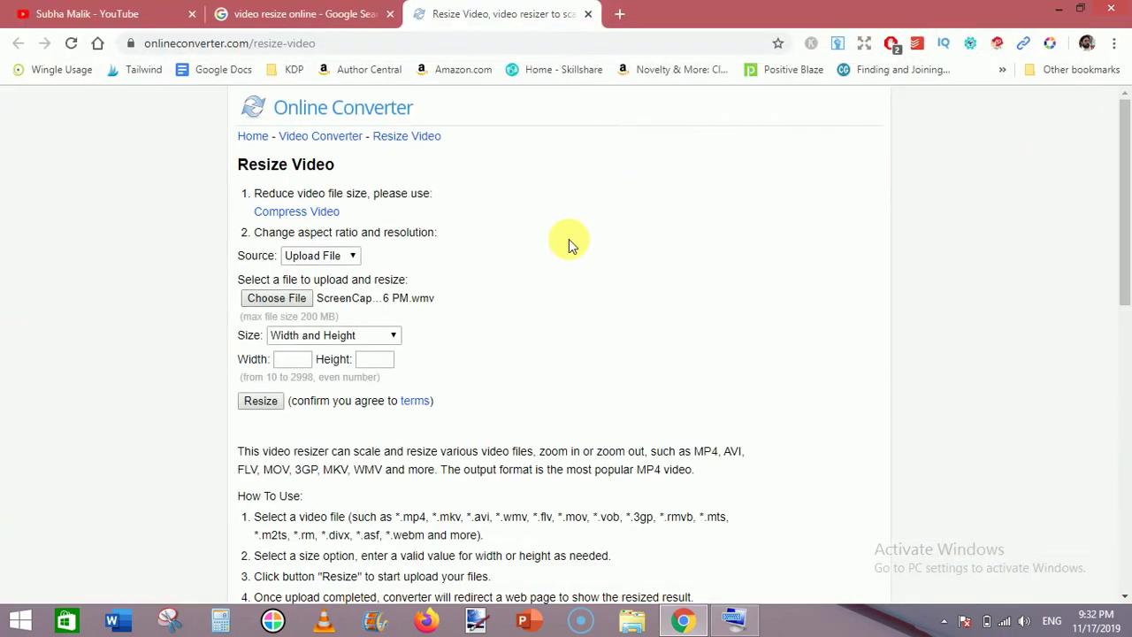
Set the size to Aspect Ratio 16:9 and start the resize upload
{"action": "left_click", "coordinate": [336, 341]}
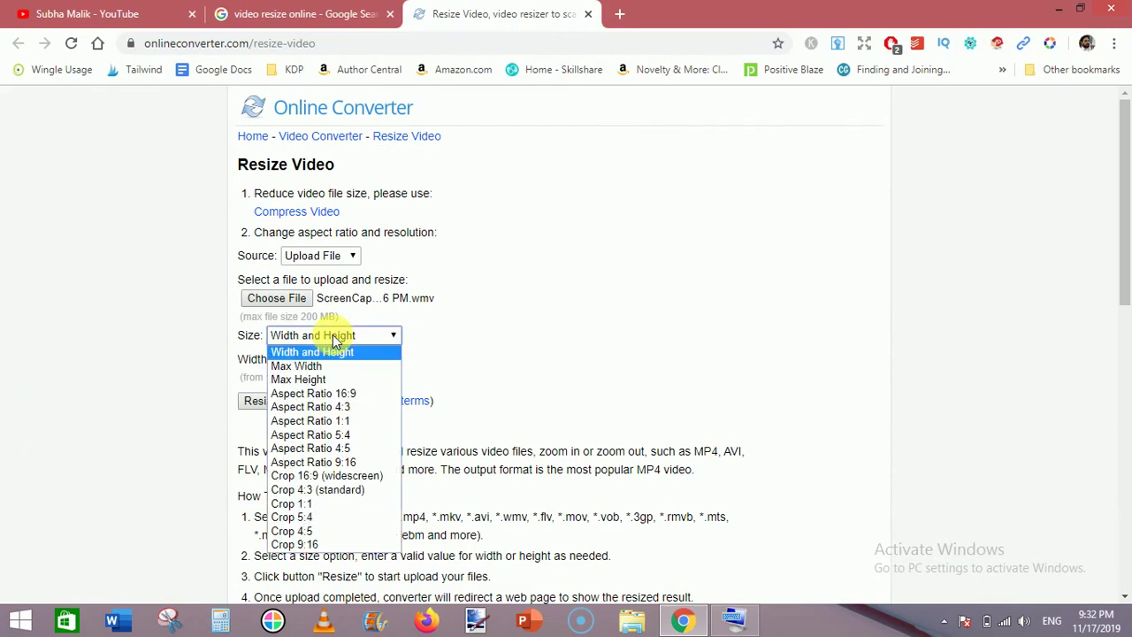
{"action": "left_click", "coordinate": [360, 400]}
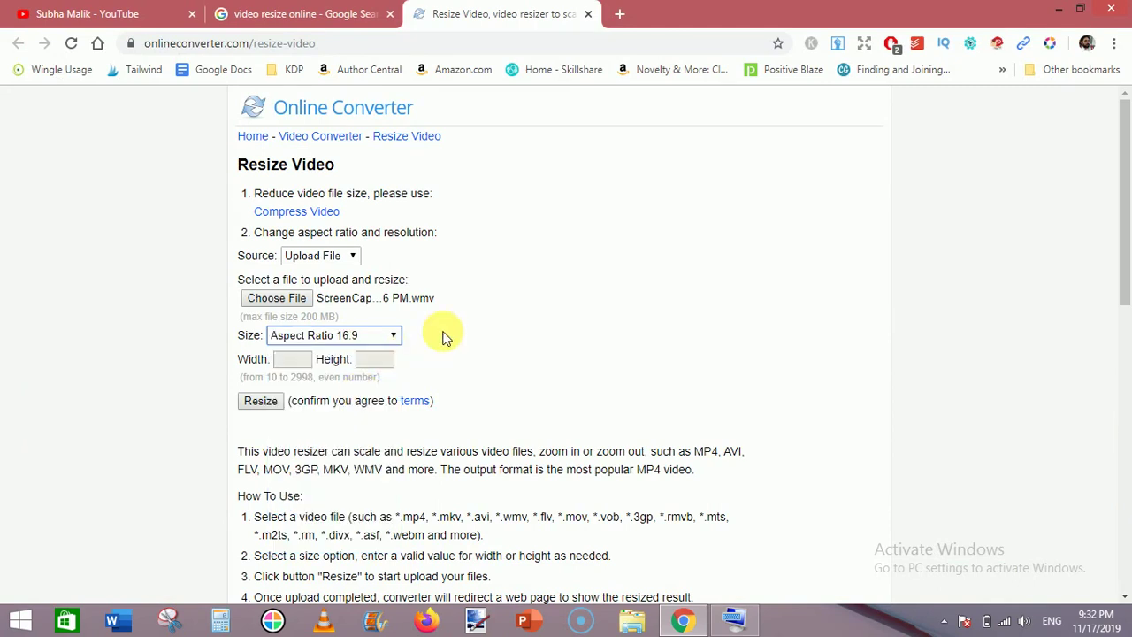
{"action": "left_click", "coordinate": [257, 402]}
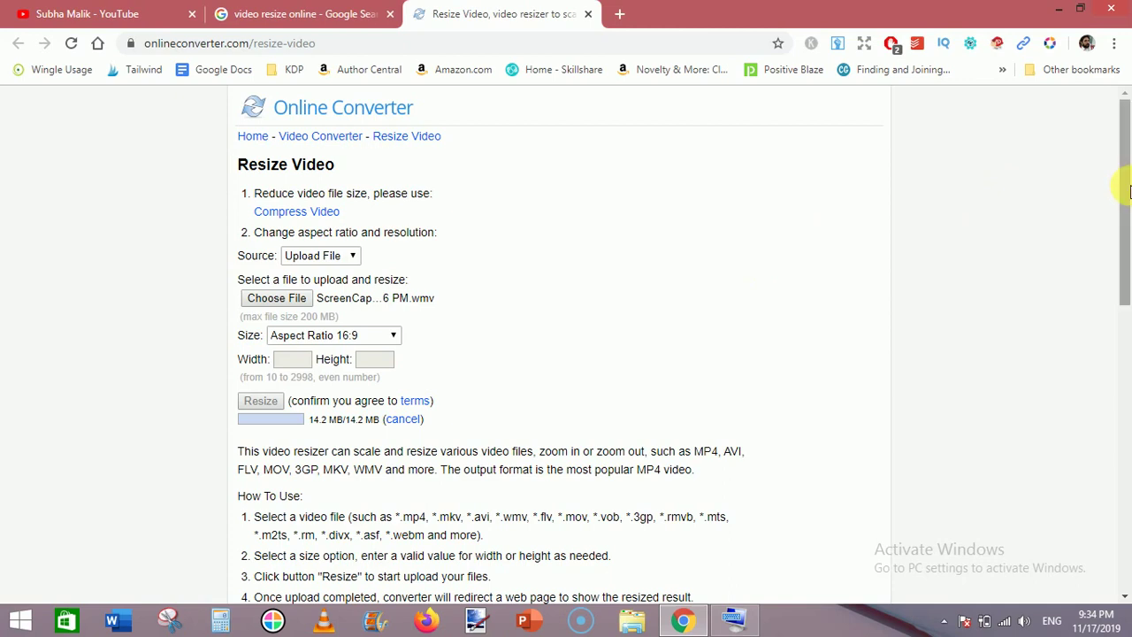
Wait for the Conversion Completed page with the Download Now link
{"action": "left_click_drag", "start_coordinate": [1125, 212], "coordinate": [1114, 176]}
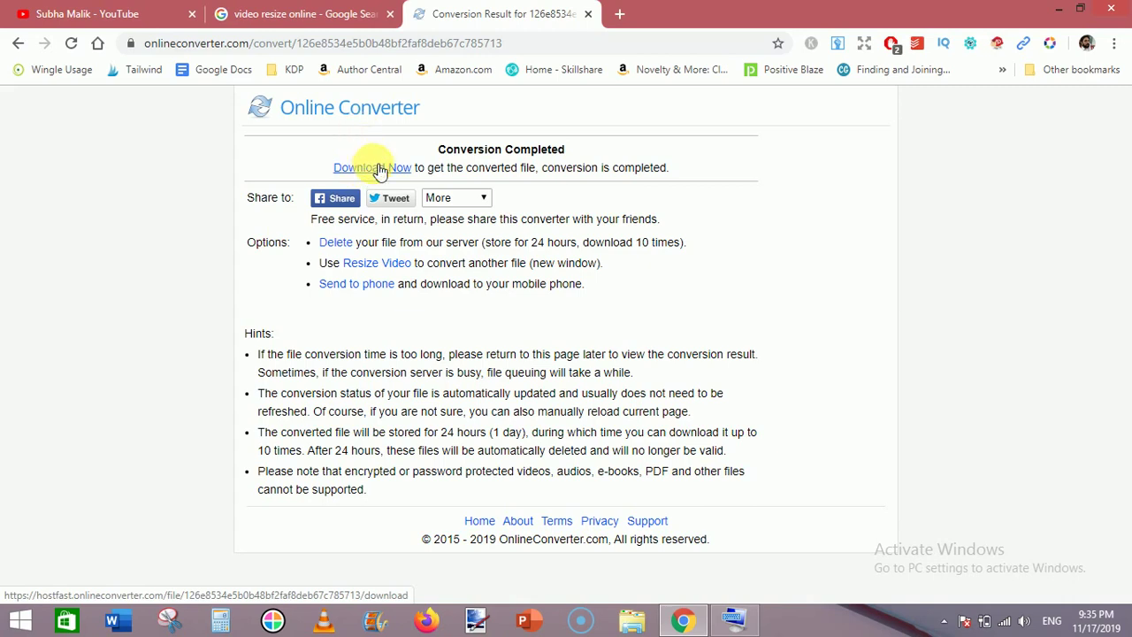
Download the converted video to the Desktop under a new name containing a colon
{"action": "left_click", "coordinate": [380, 169]}
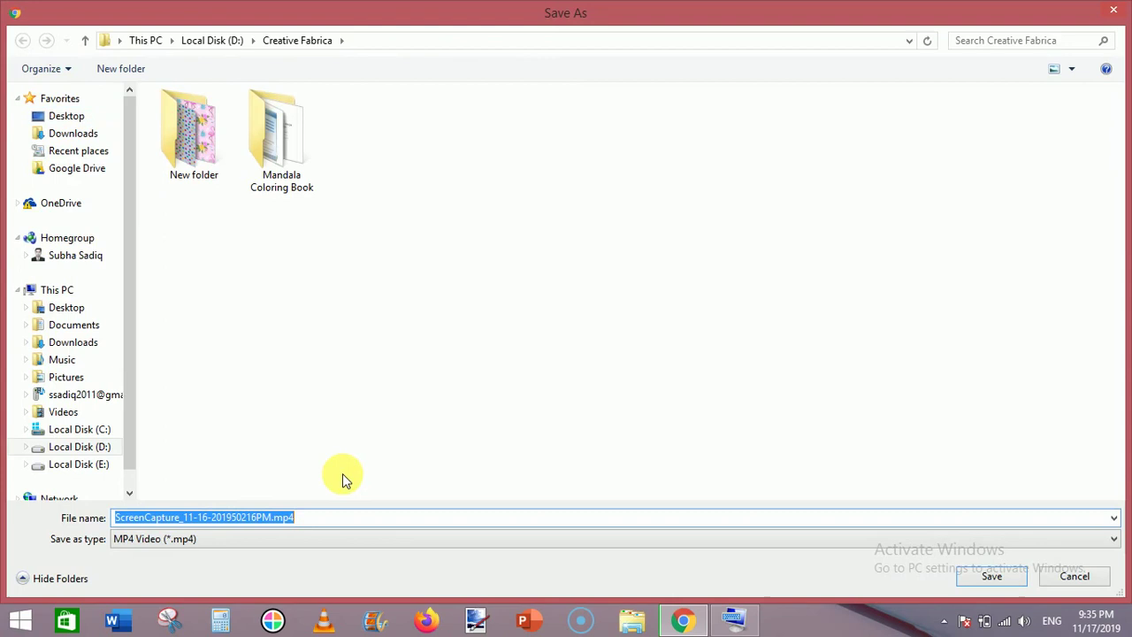
{"action": "left_click", "coordinate": [87, 119]}
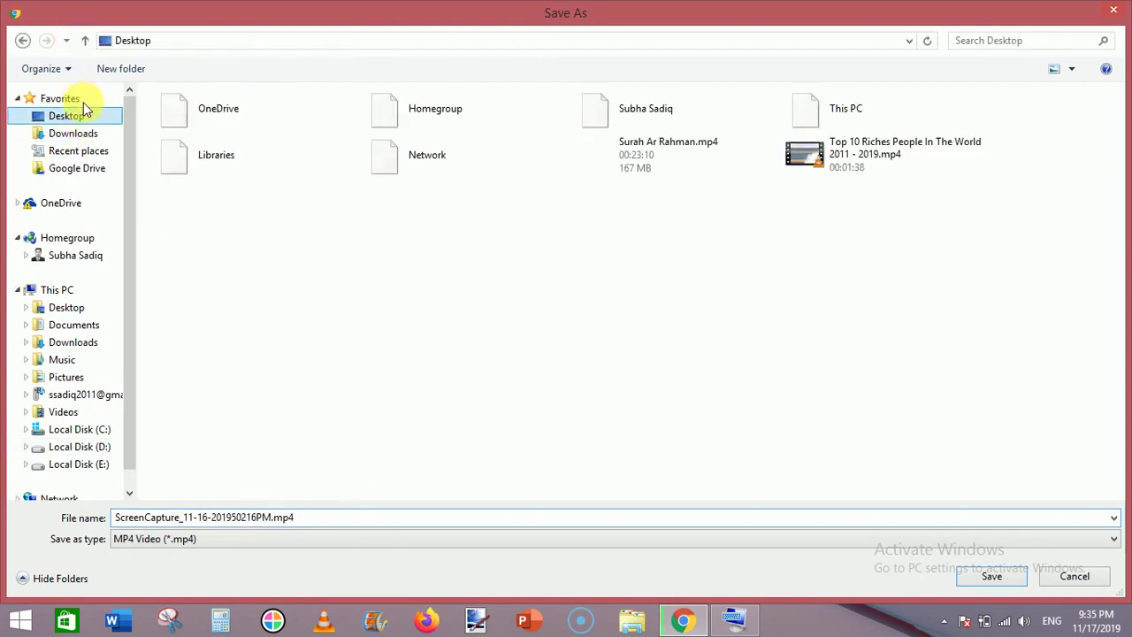
{"action": "left_click", "coordinate": [320, 519]}
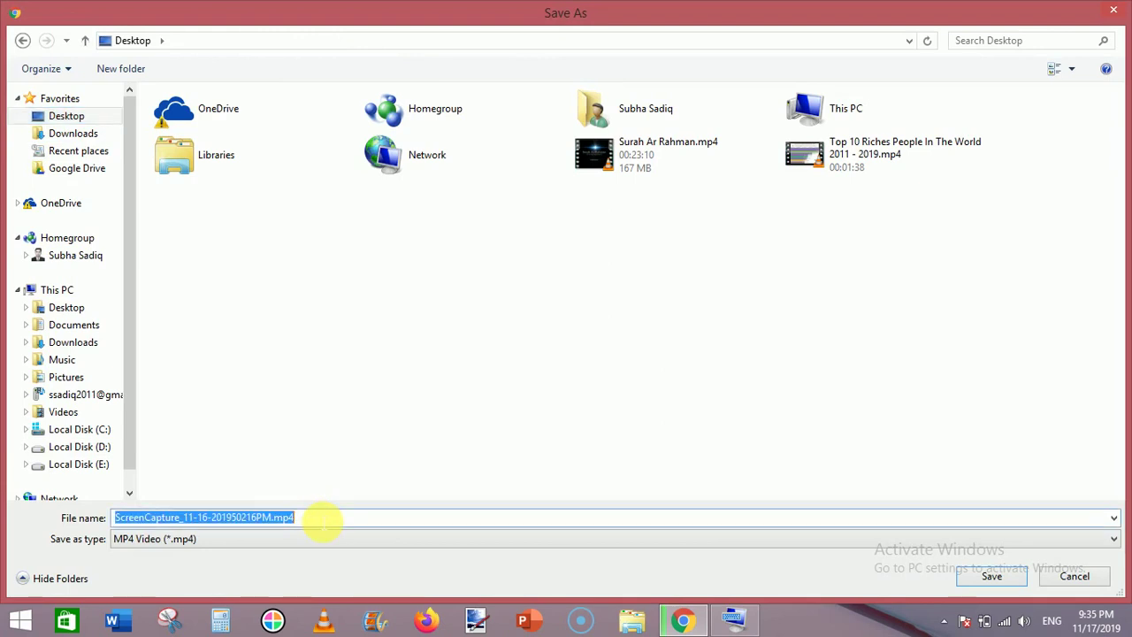
{"action": "type", "text": "coverted"}
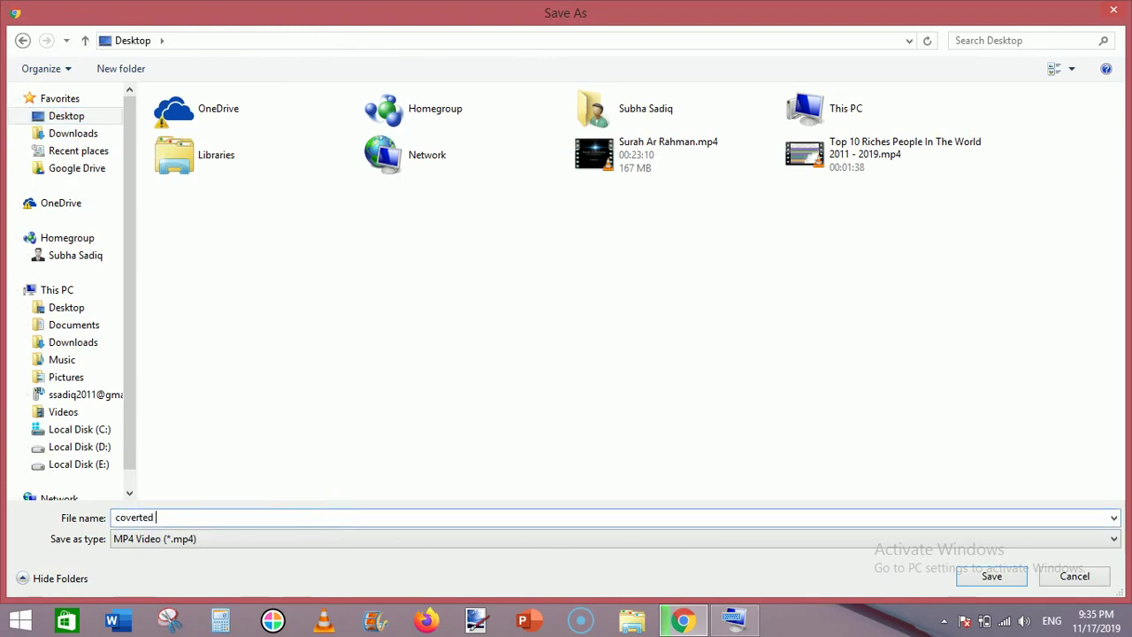
{"action": "type", "text": "16:9"}
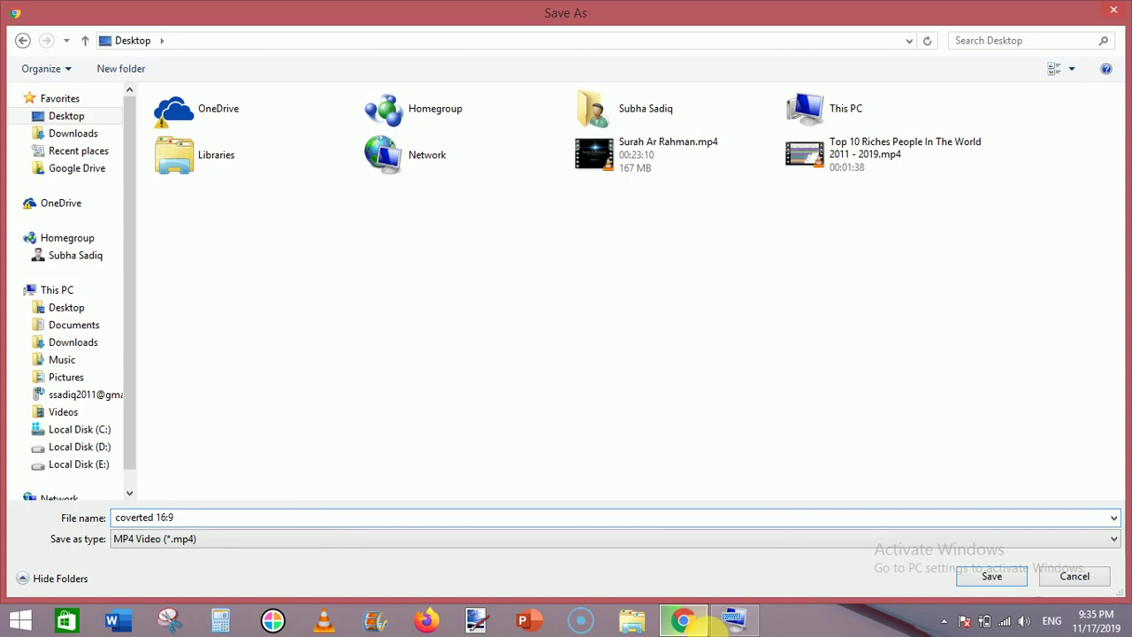
{"action": "left_click", "coordinate": [973, 582]}
Replace the rejected colon with x and save as coverted 16x9.mp4
{"action": "left_click", "coordinate": [674, 316]}
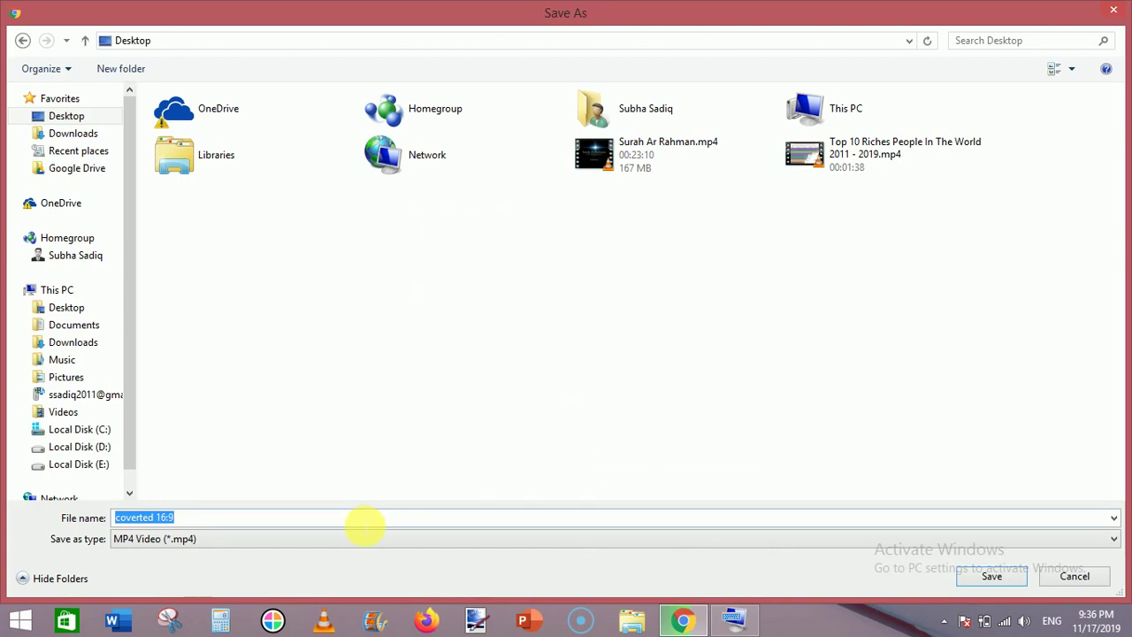
{"action": "left_click", "coordinate": [365, 519]}
{"action": "key", "text": "Left"}
{"action": "key", "text": "Left"}
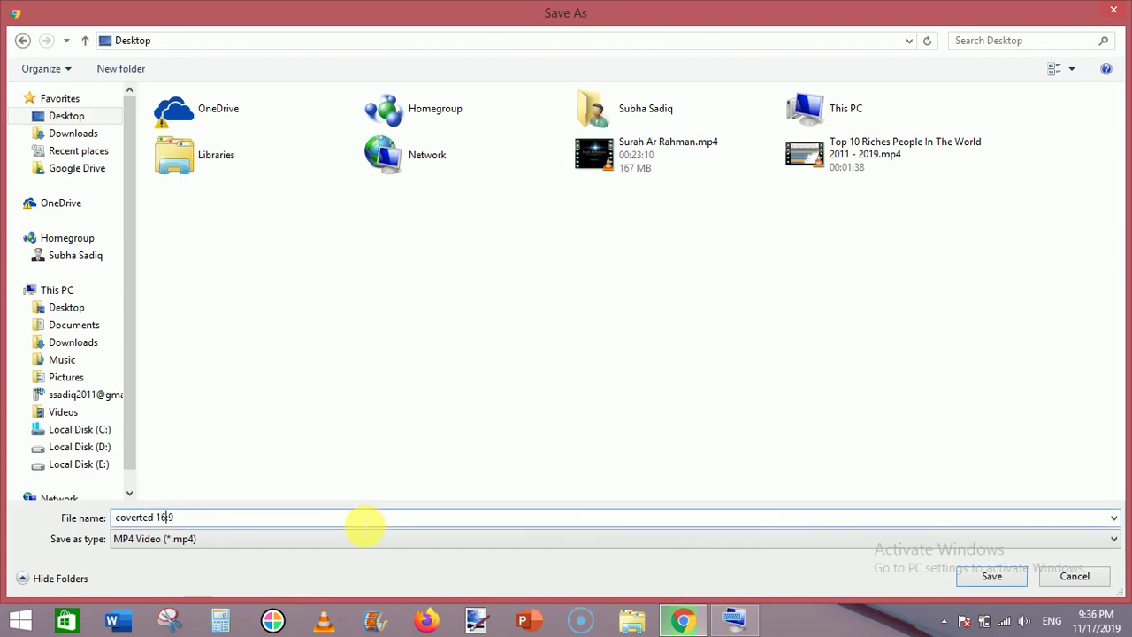
{"action": "key", "text": "Delete"}
{"action": "type", "text": "x"}
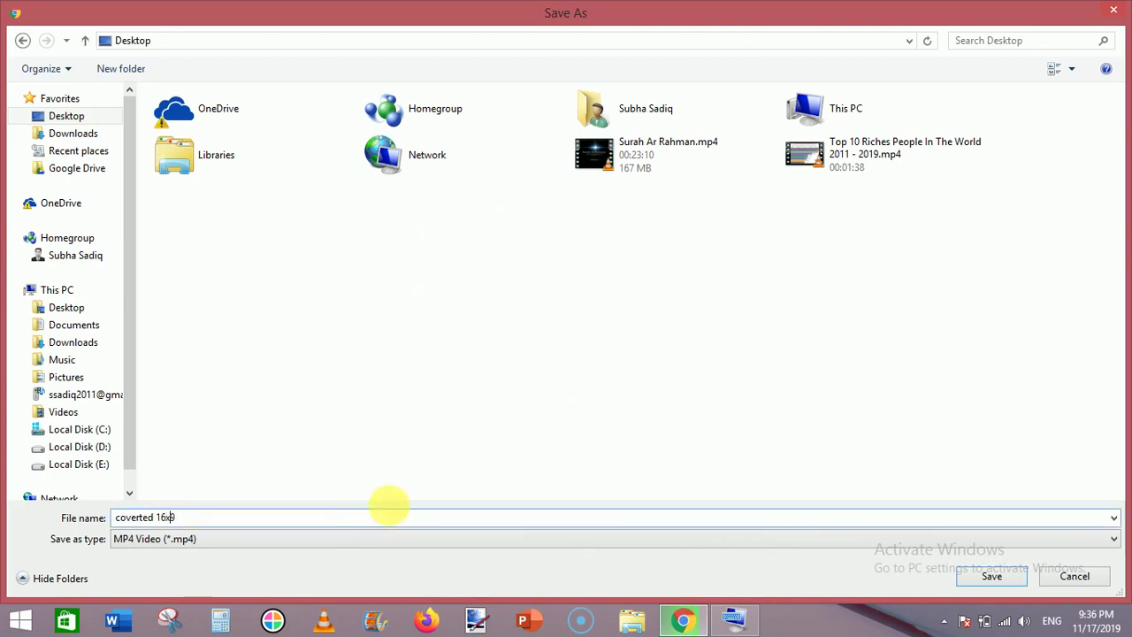
{"action": "left_click", "coordinate": [980, 579]}
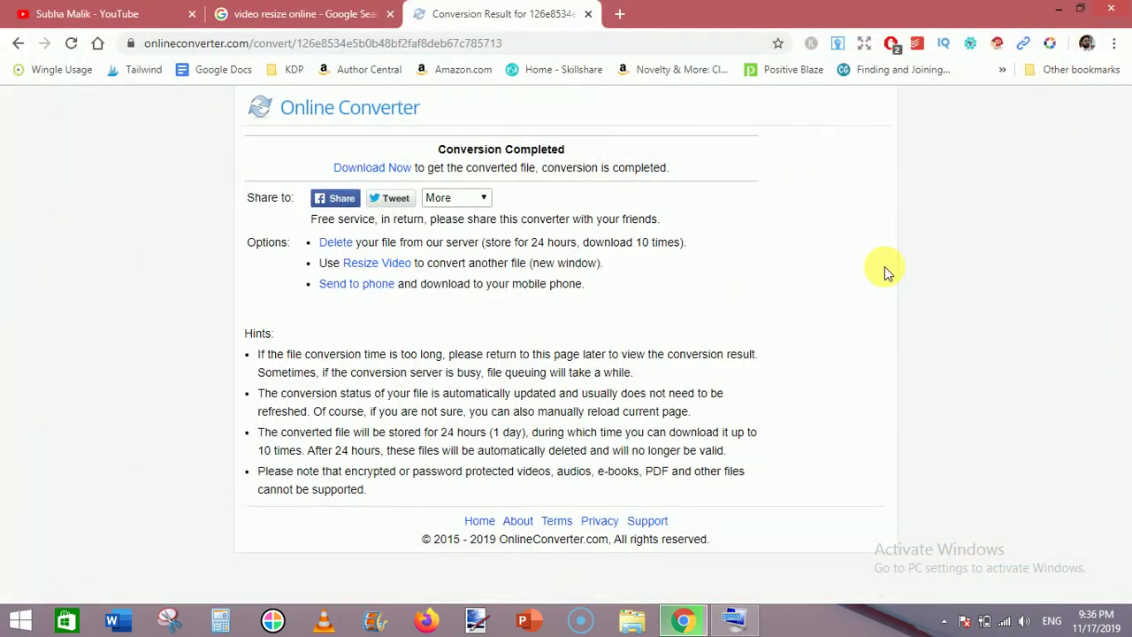
Play coverted 16x9.mp4 from the desktop in VLC to check it, then close VLC
{"action": "left_click", "coordinate": [1058, 9]}
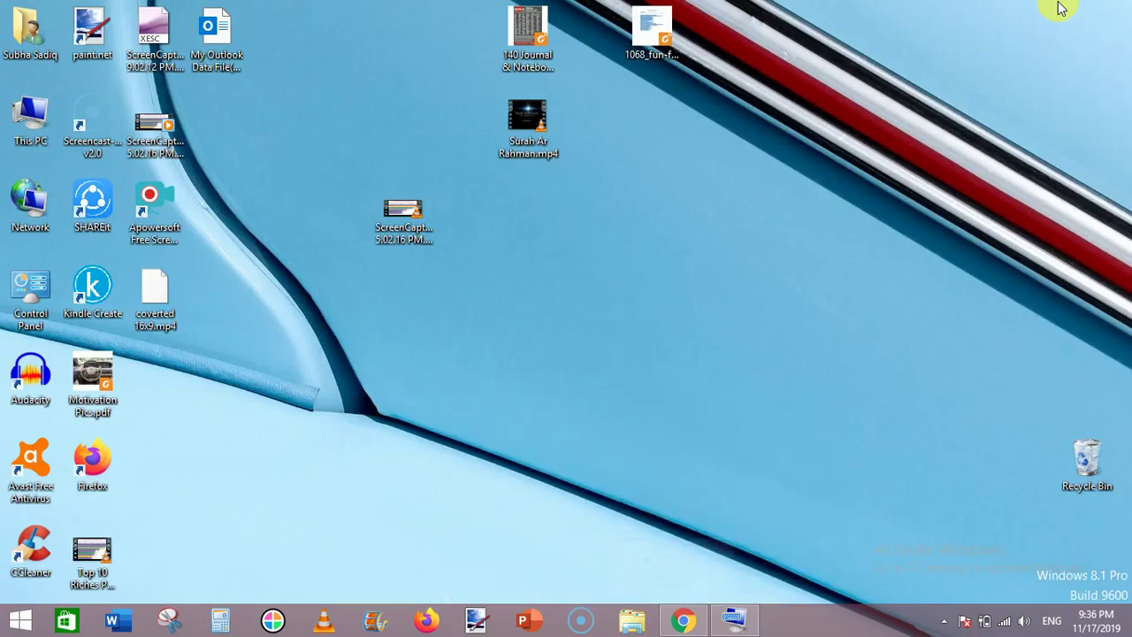
{"action": "right_click", "coordinate": [155, 299]}
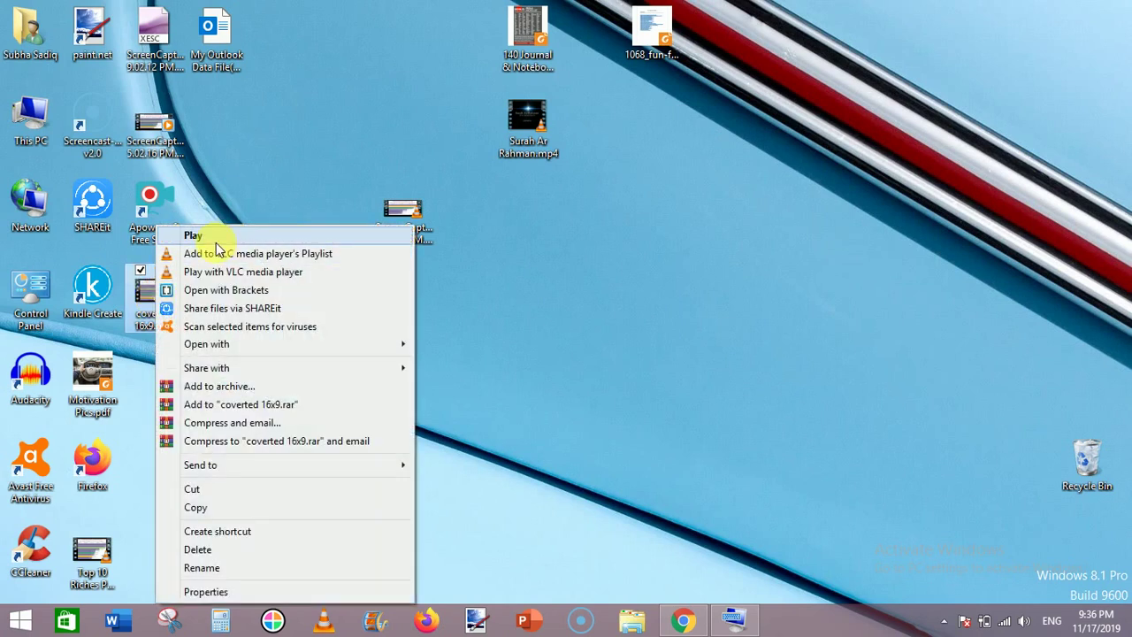
{"action": "left_click", "coordinate": [208, 238]}
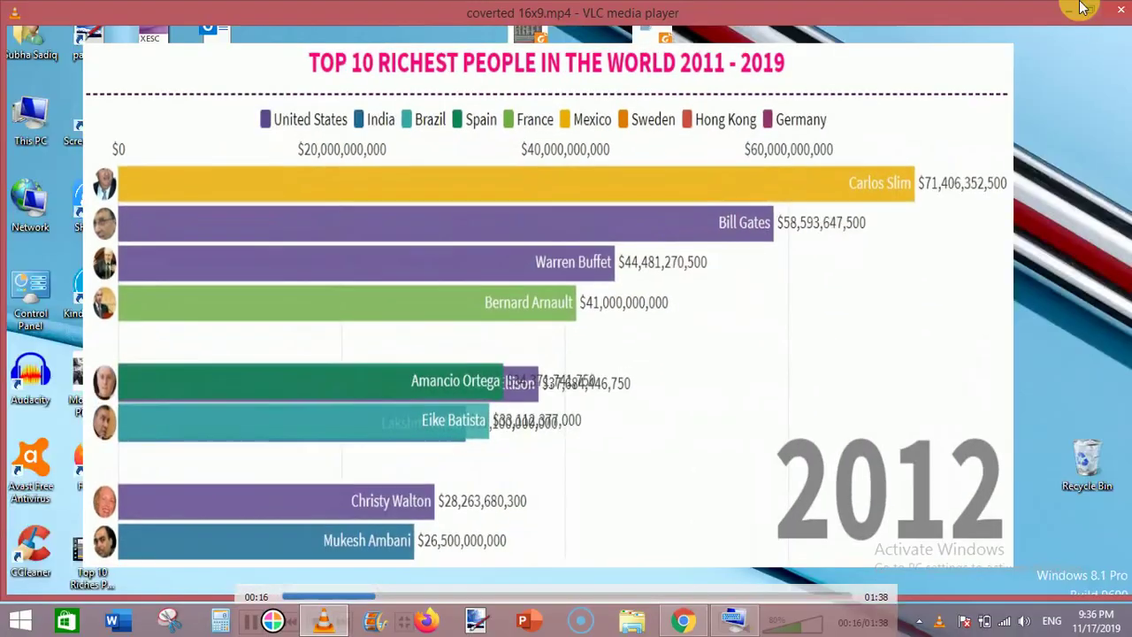
{"action": "left_click", "coordinate": [1118, 9]}
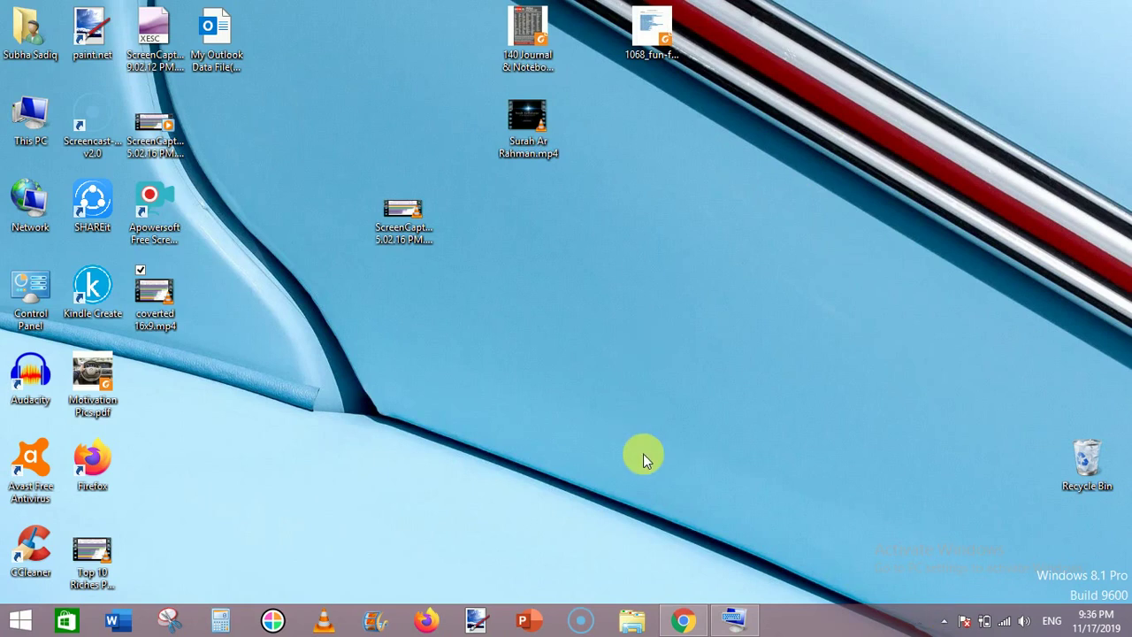
Restore Chrome on the YouTube Videos page and close the download bar
{"action": "left_click", "coordinate": [682, 619]}
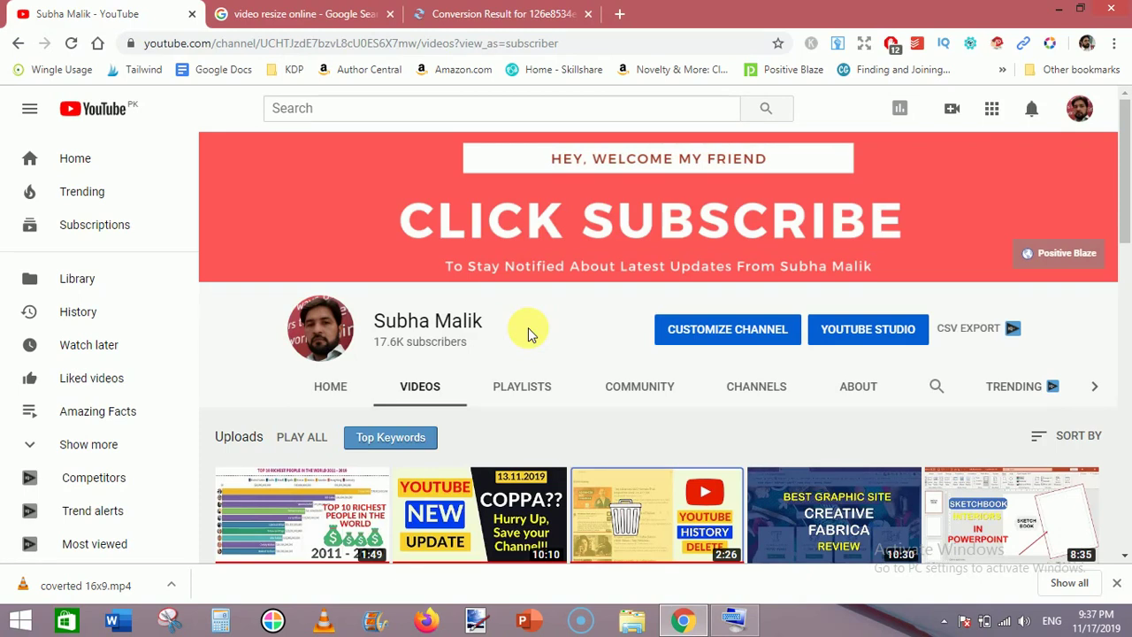
{"action": "left_click", "coordinate": [1116, 585]}
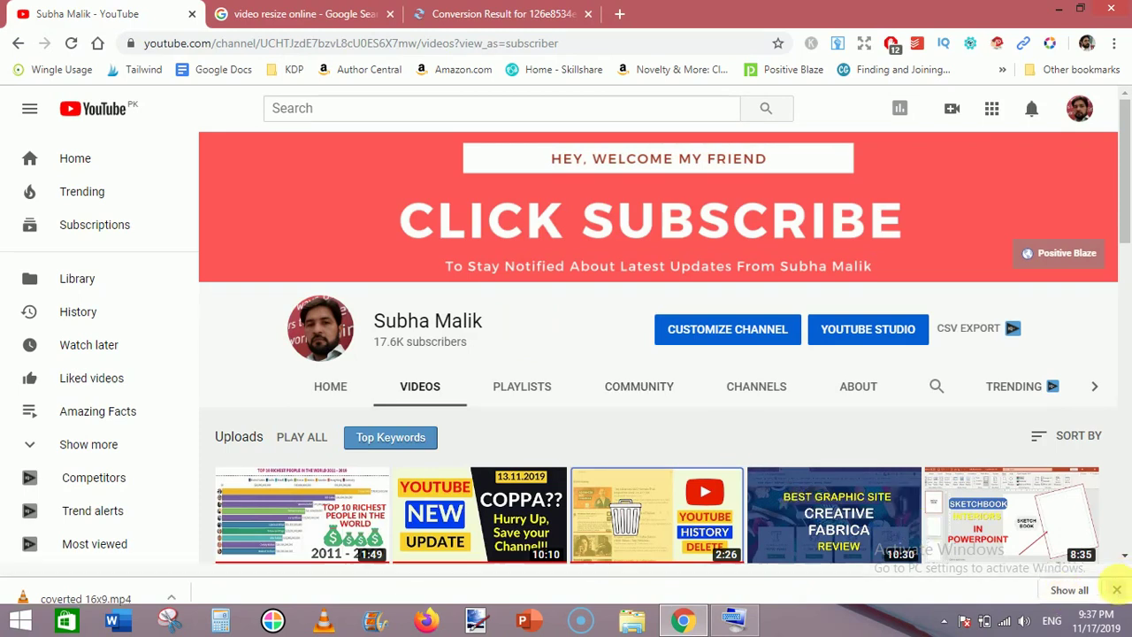